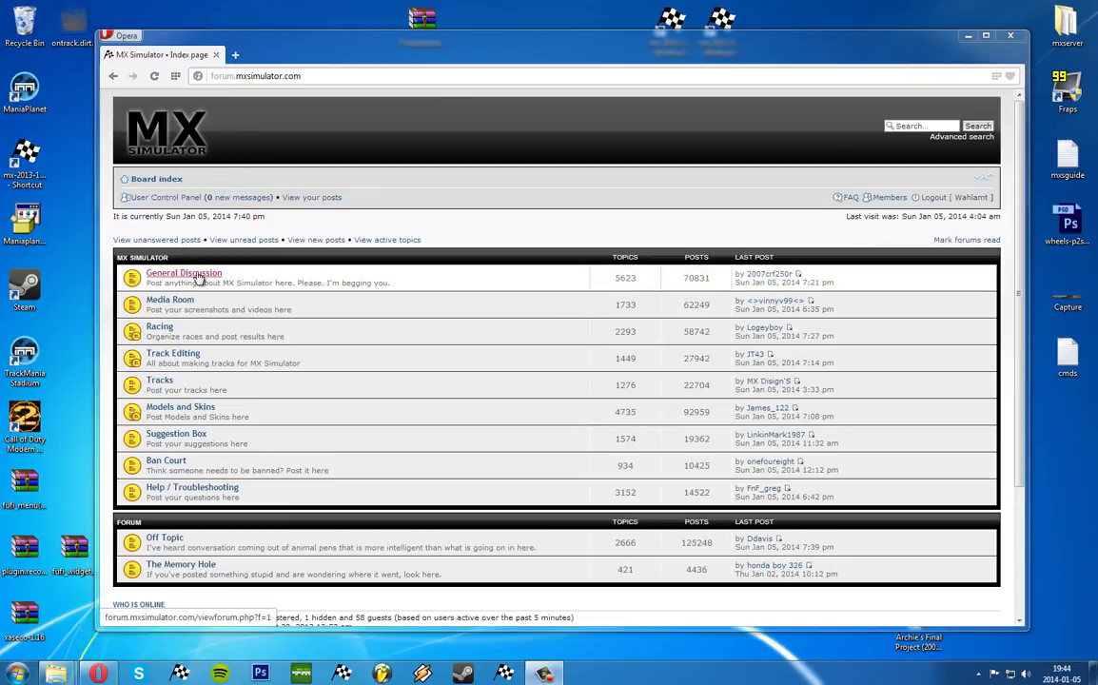
Open the General Discussion forum and look through its announcements and topics for the latest update
click(216, 274)
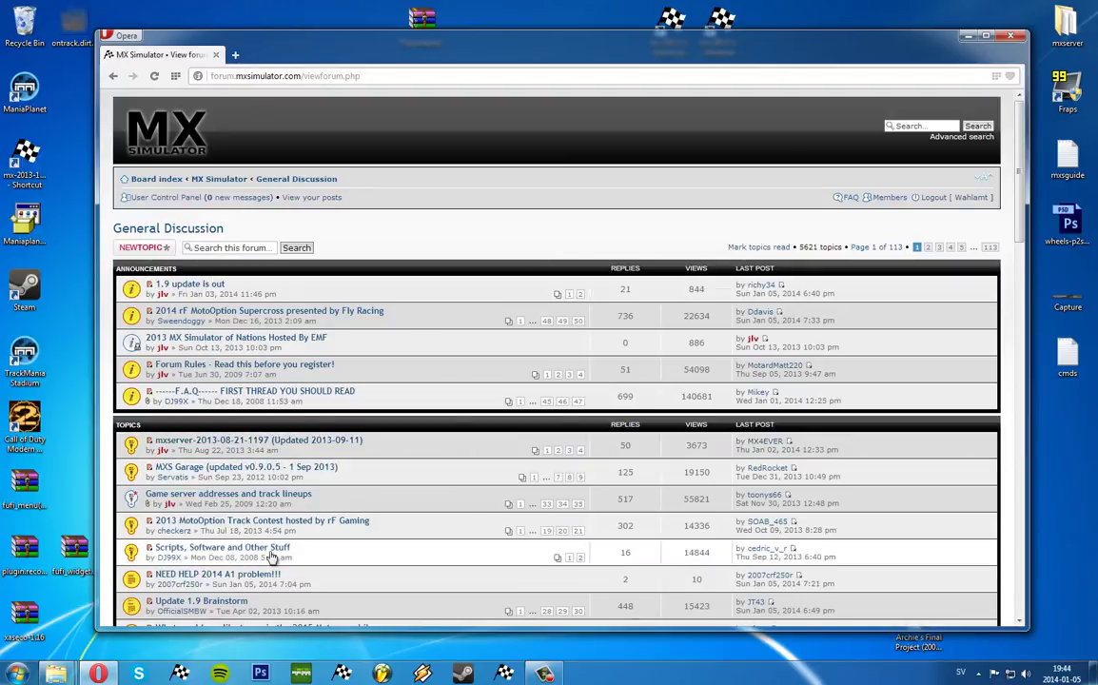
scroll(257, 561, down, 1)
scroll(243, 564, down, 3)
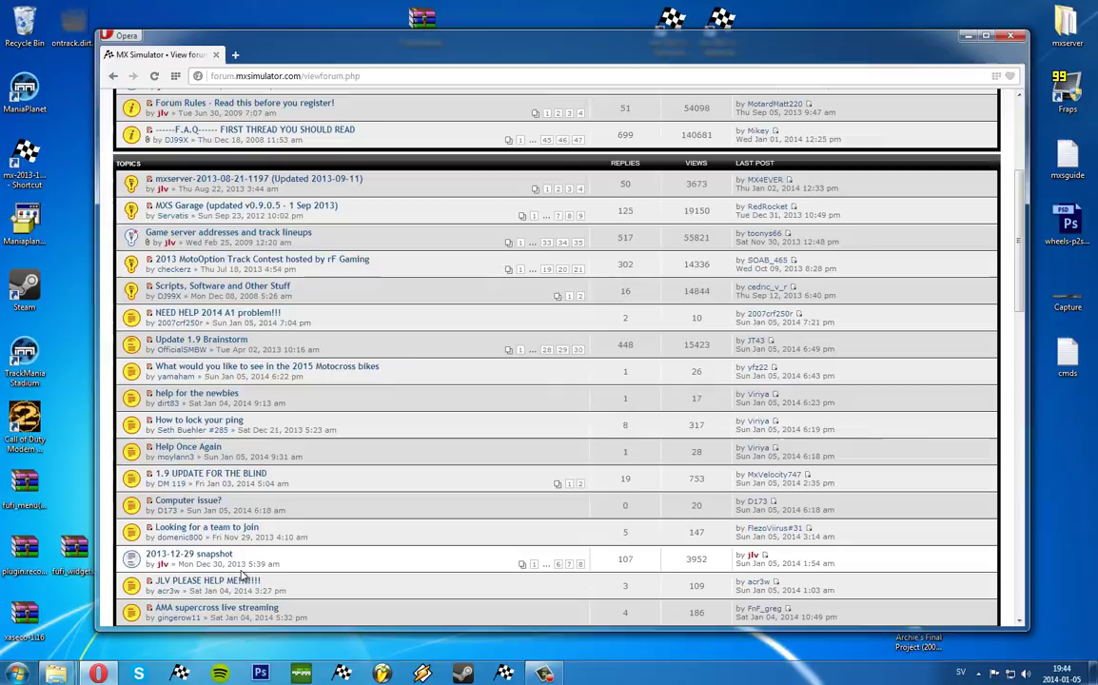
scroll(227, 481, down, 3)
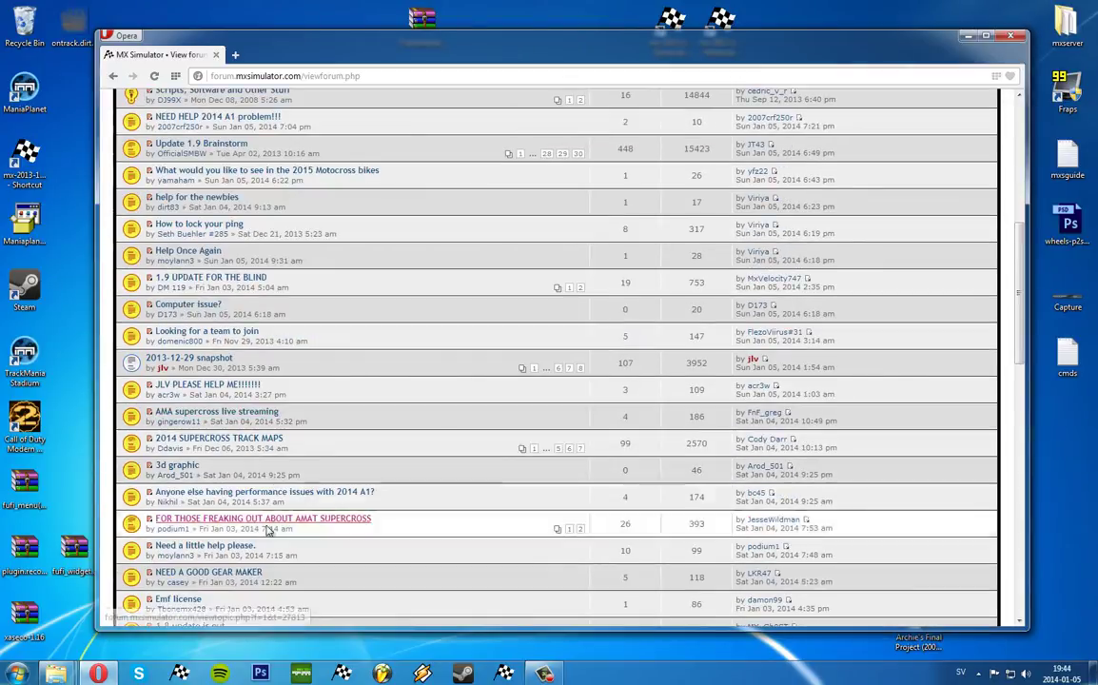
scroll(259, 561, down, 2)
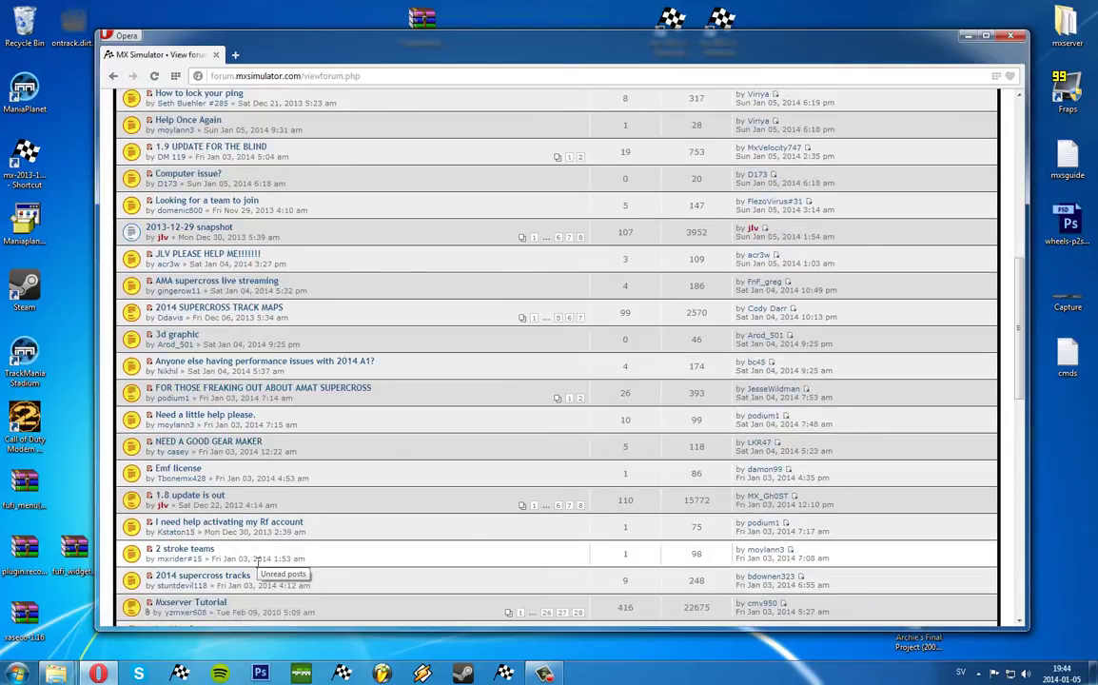
scroll(262, 568, up, 4)
scroll(258, 563, up, 2)
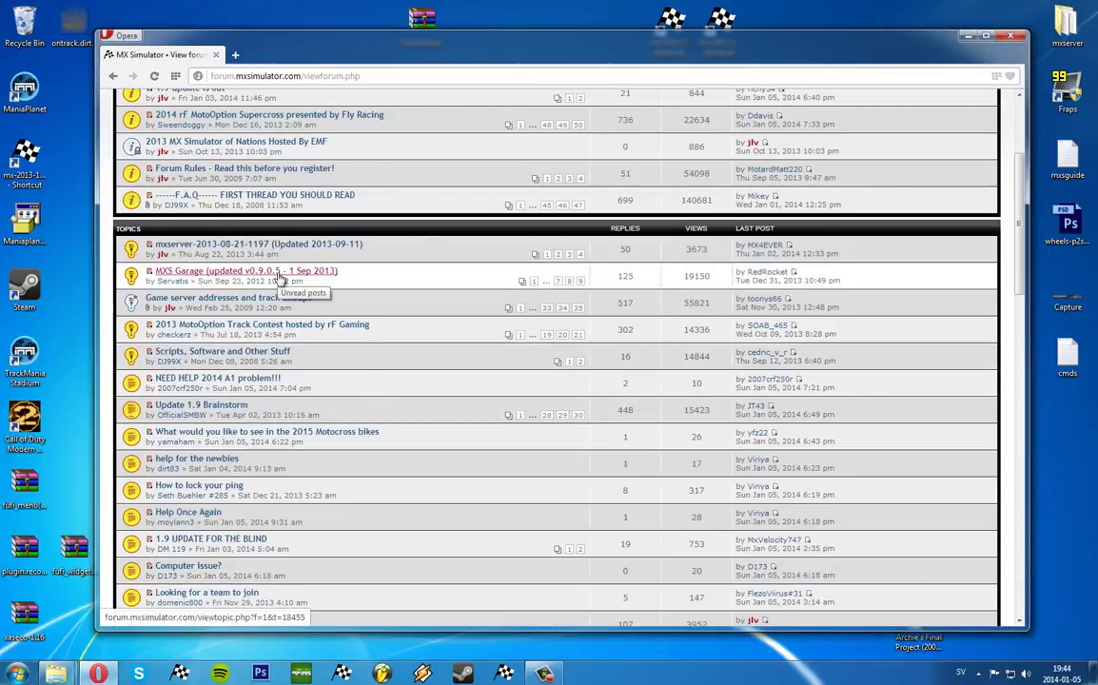
scroll(266, 276, up, 3)
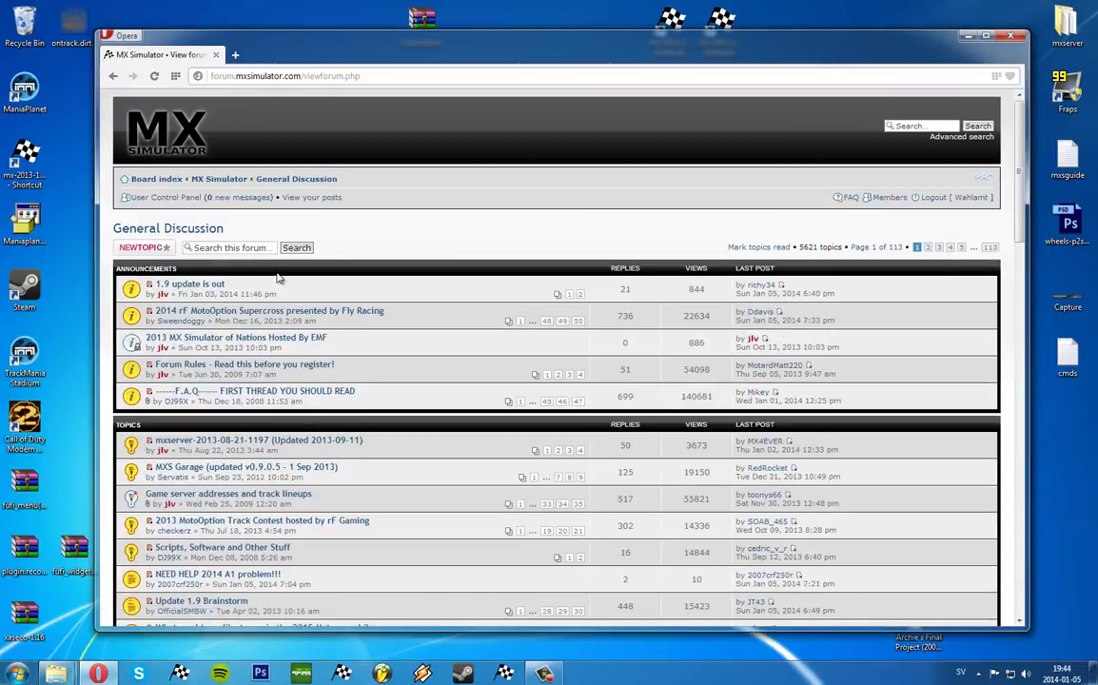
Open the "1.9 update is out" announcement in a separate tab and bring that tab into view
middle_click(185, 283)
click(249, 56)
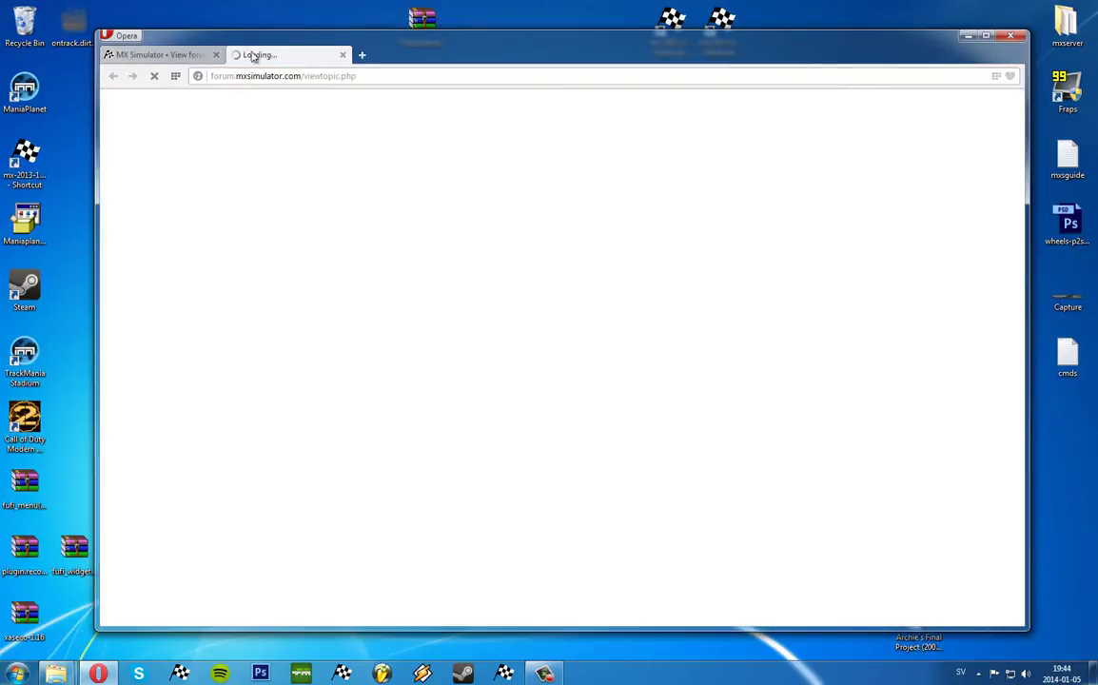
click(160, 55)
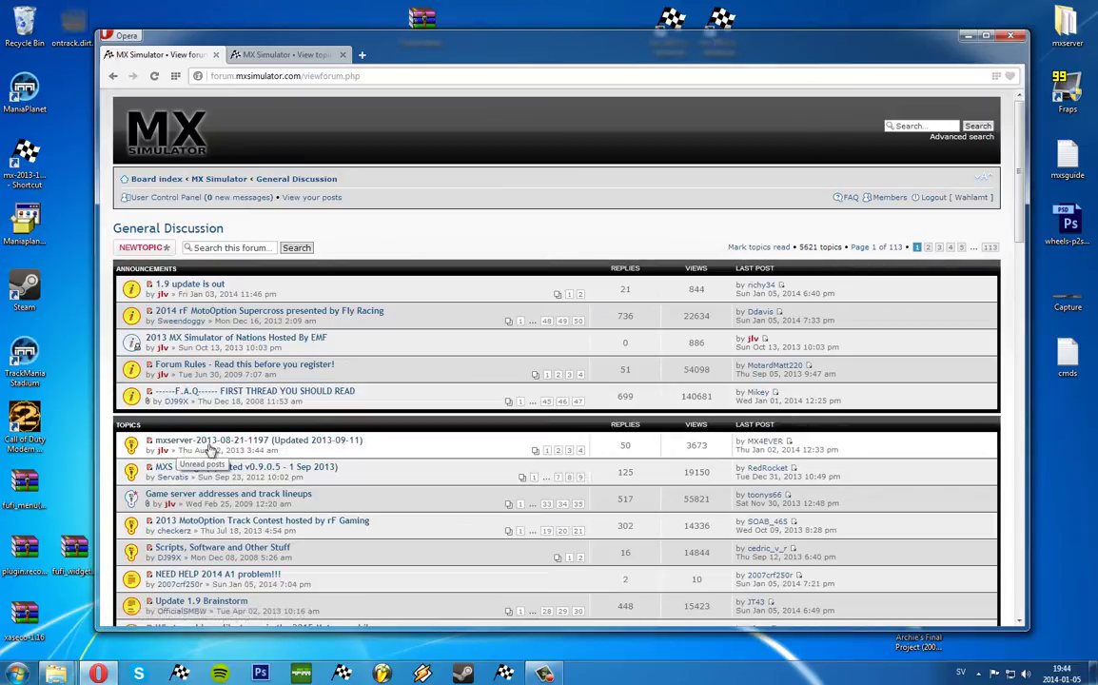
click(246, 57)
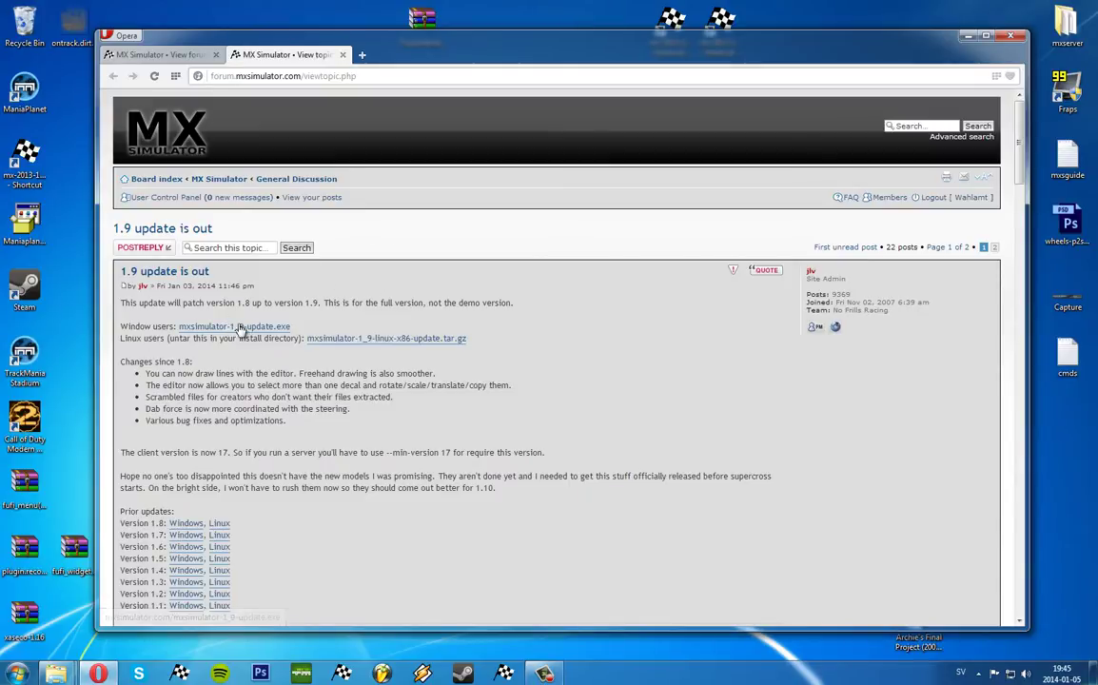
Read the 1.9 change list, download the Windows file mxsimulator-1_9-update.exe from the post and show it in its folder
scroll(214, 495, down, 3)
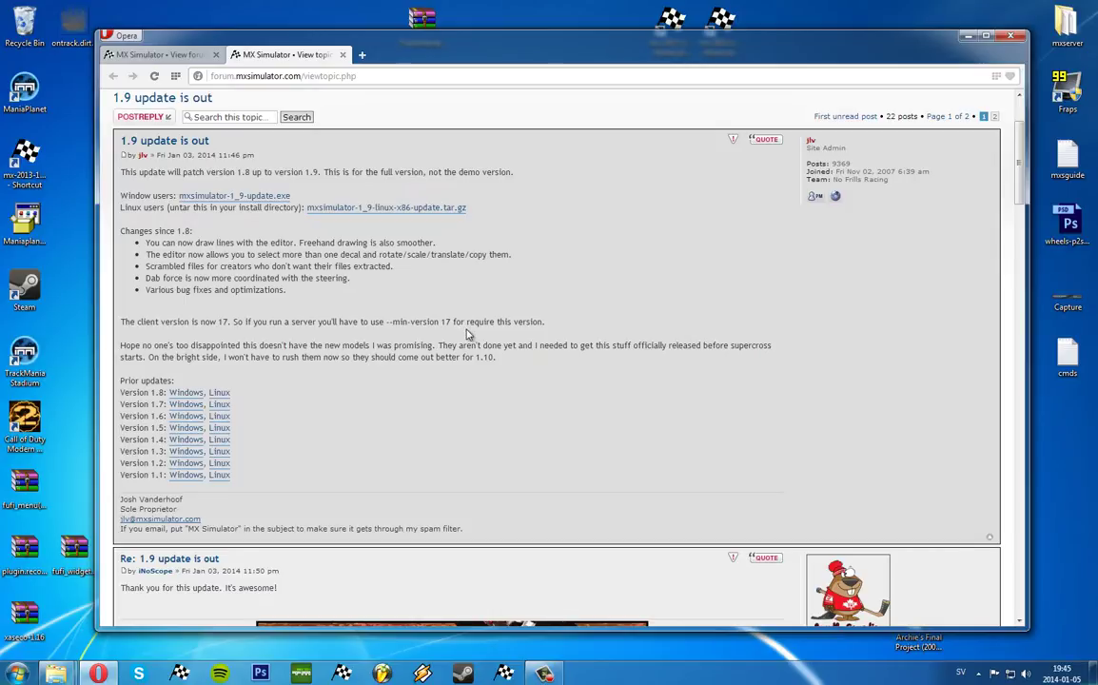
drag(283, 349, 282, 269)
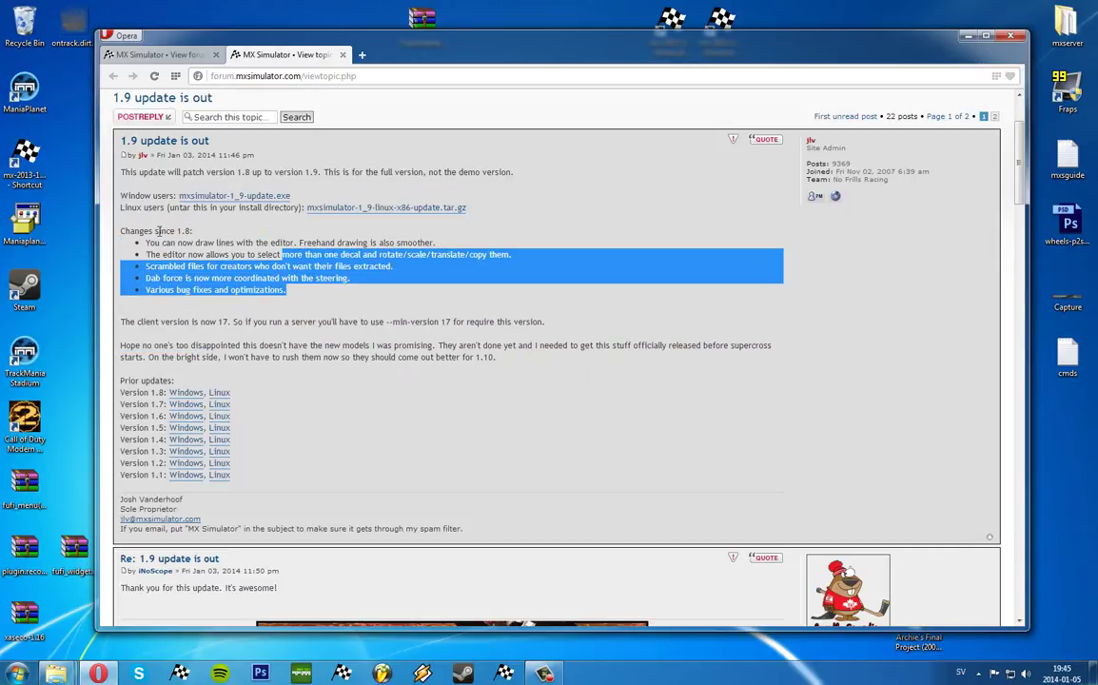
drag(205, 172, 363, 160)
click(363, 160)
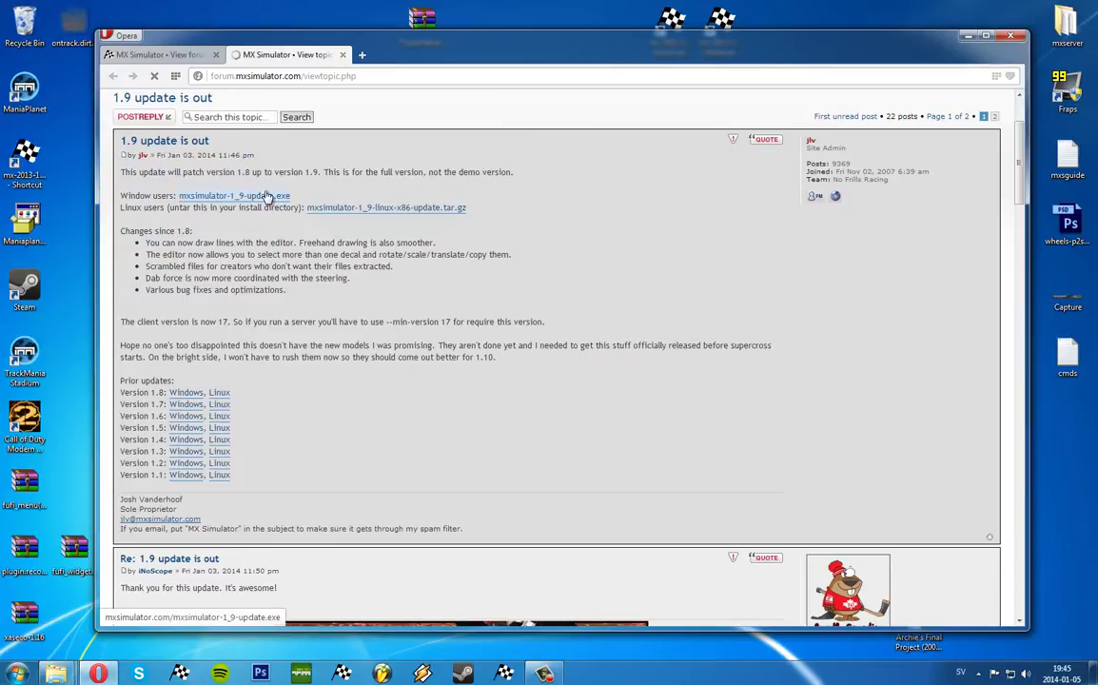
click(240, 195)
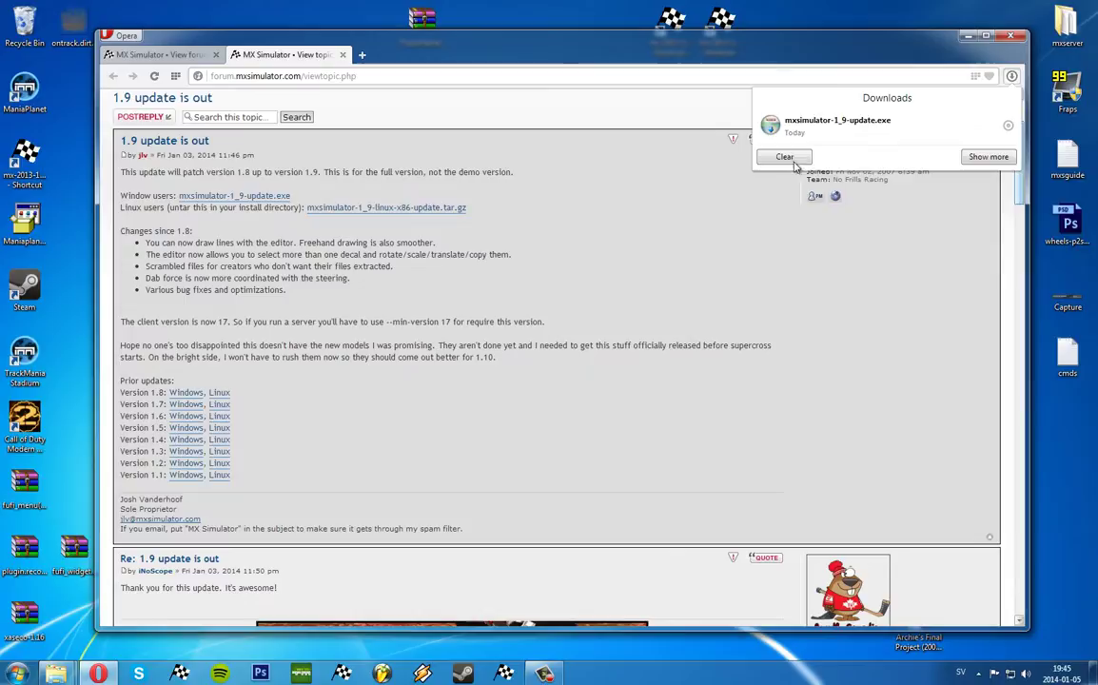
click(1007, 130)
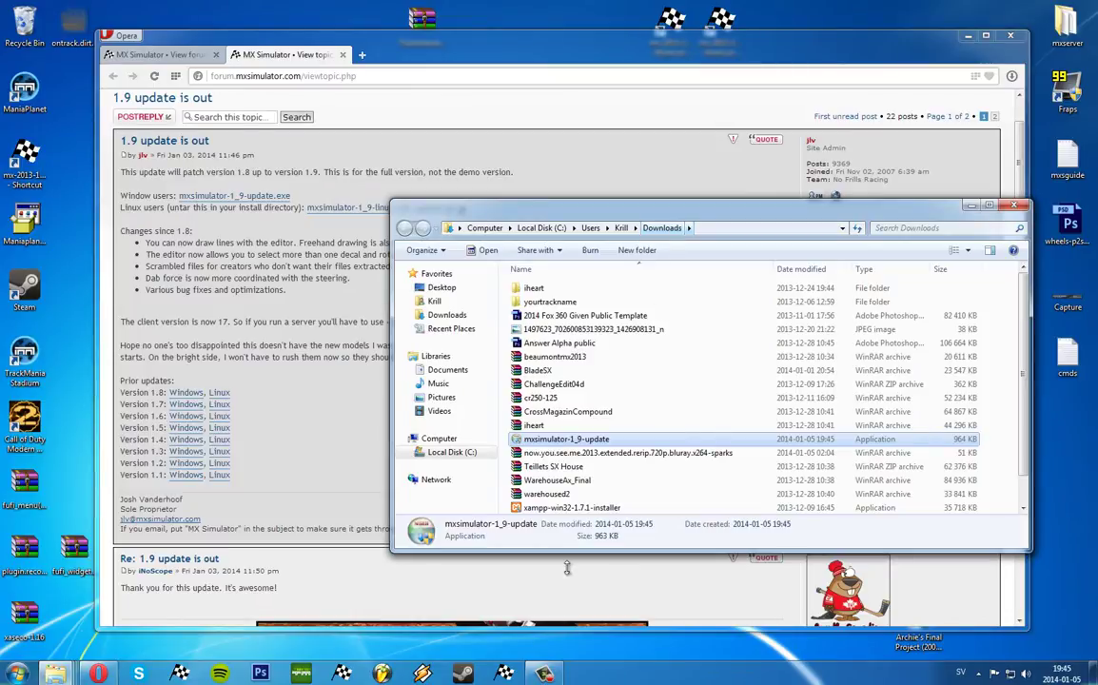
Run mxsimulator-1_9-update and install it to C:\Program Files (x86)\MX Simulator with the MX Simulator Start Menu folder, then close the Downloads window
double_click(577, 441)
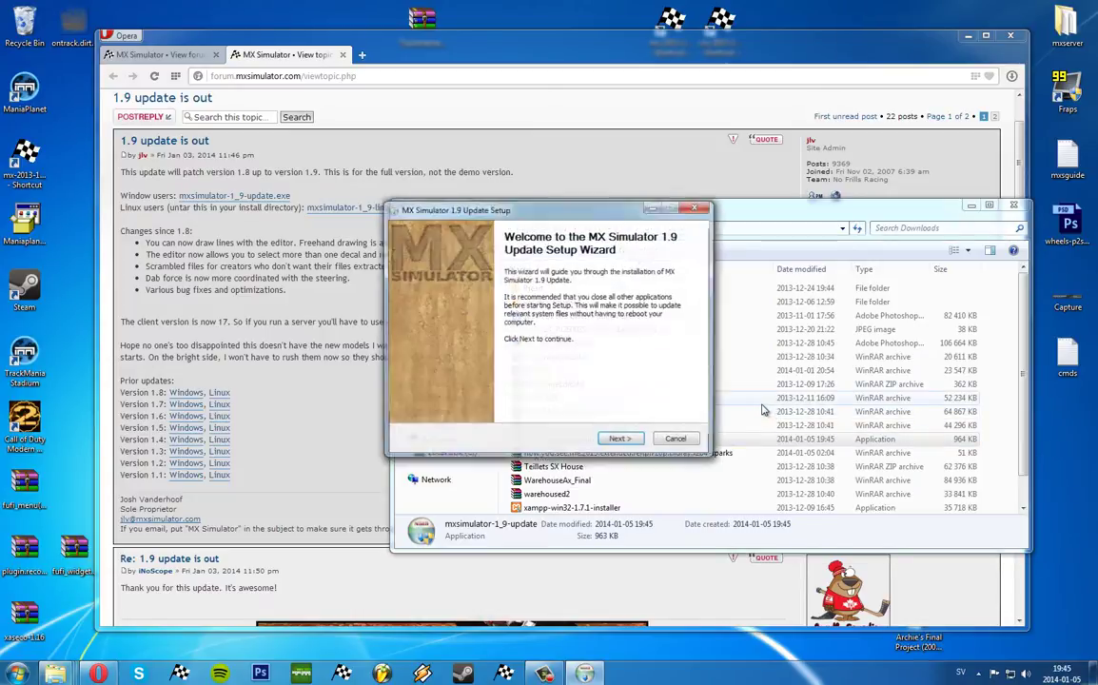
click(621, 440)
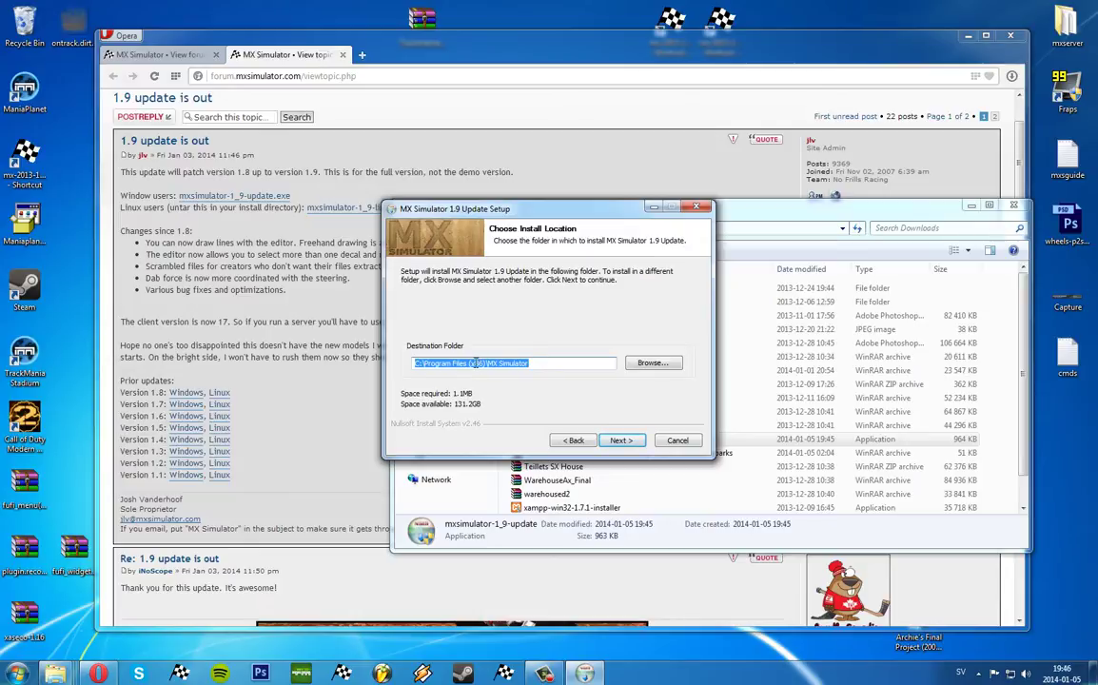
click(628, 440)
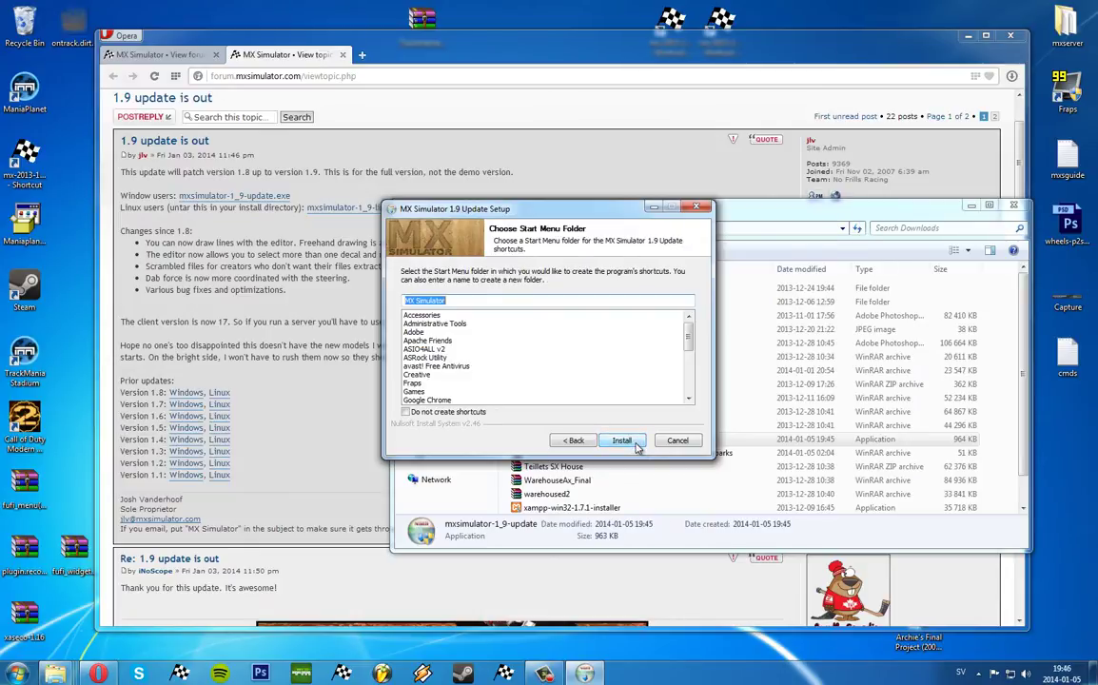
click(636, 445)
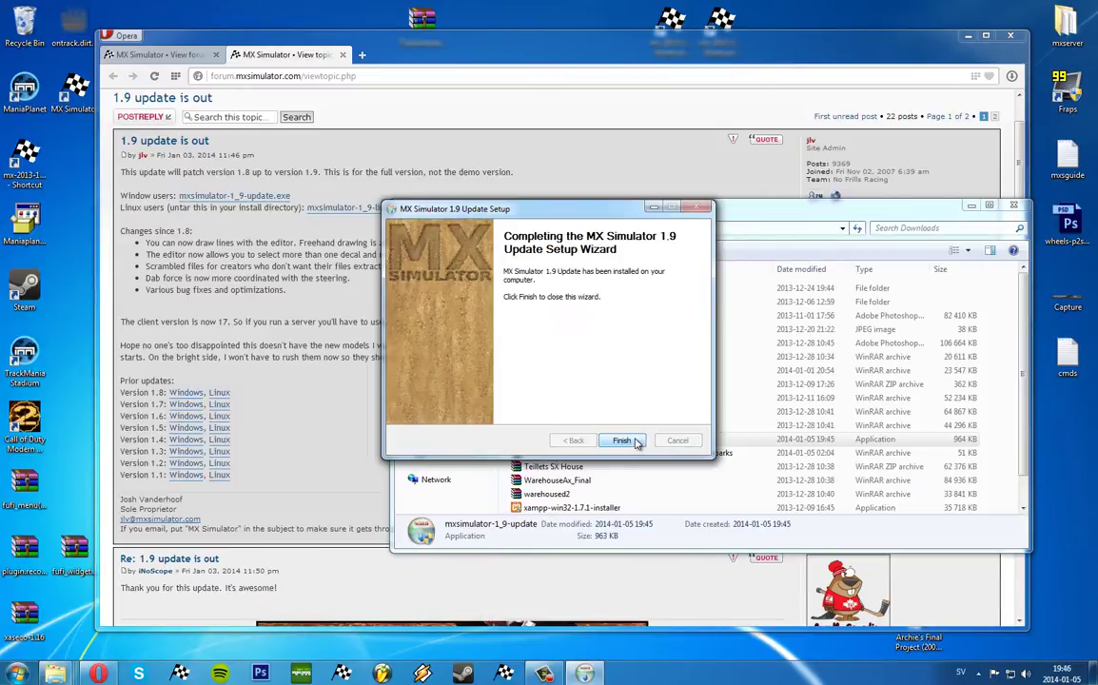
click(623, 441)
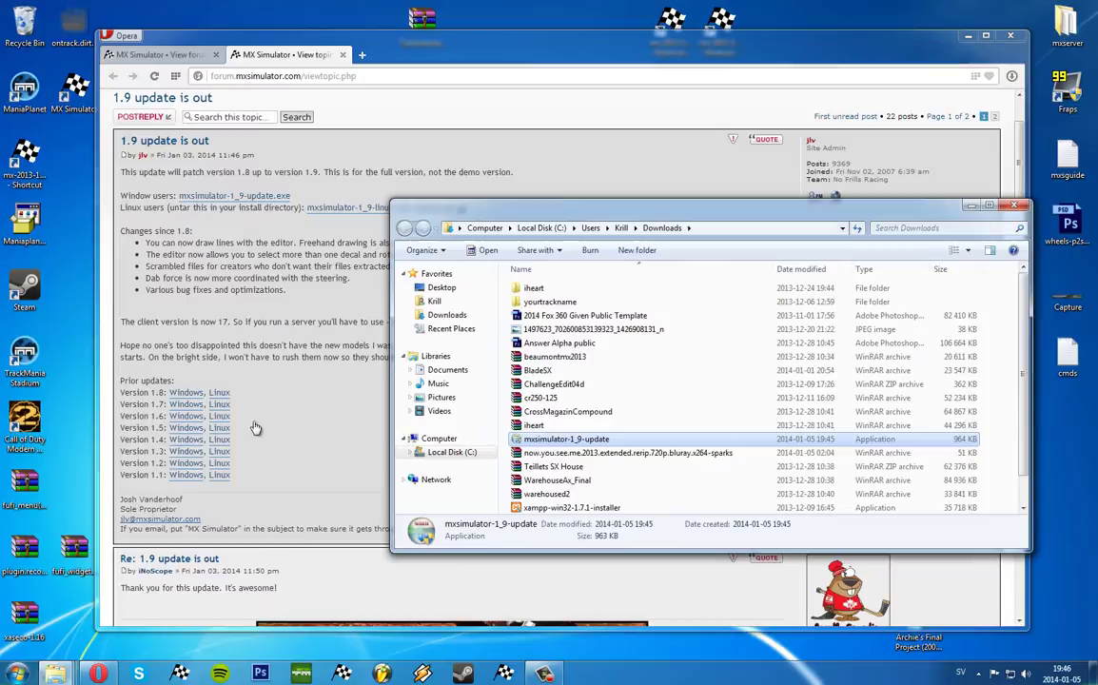
click(1022, 162)
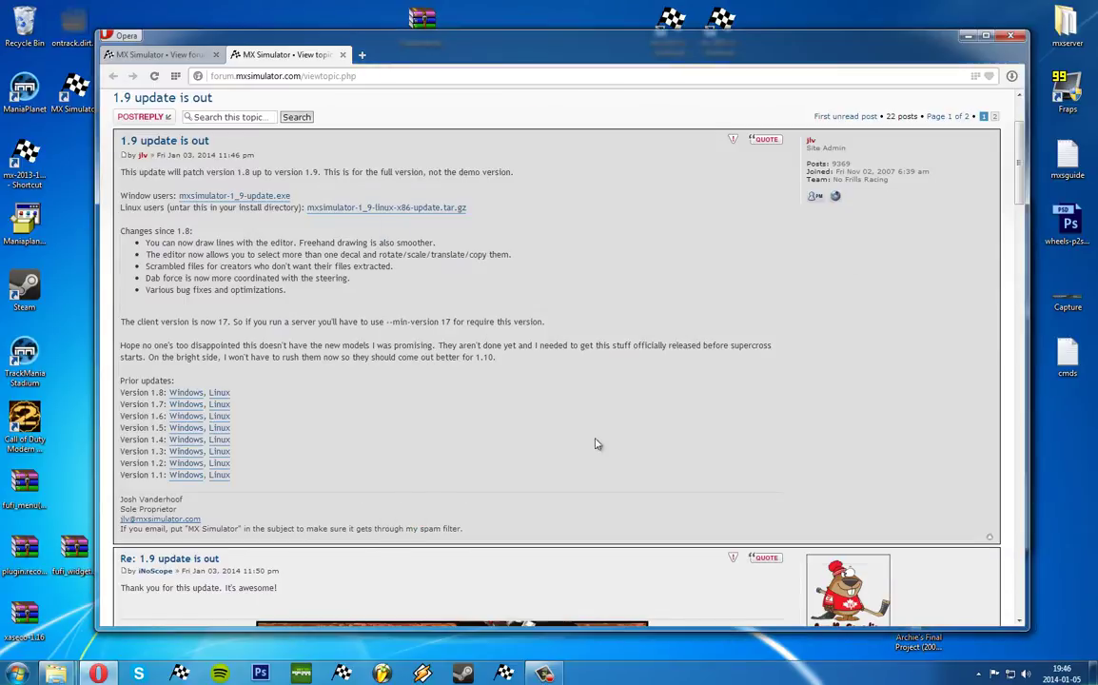
Open the MX Simulator installation folder in Program Files (x86) and locate the mx application
click(17, 673)
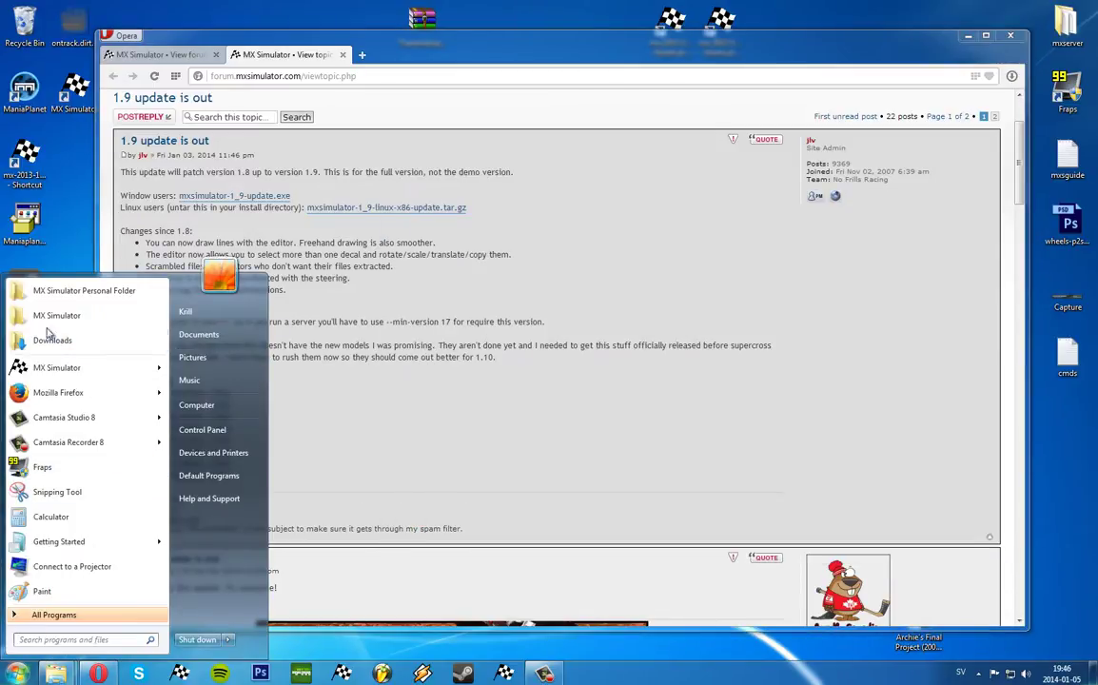
click(82, 292)
click(496, 278)
scroll(496, 278, up, 3)
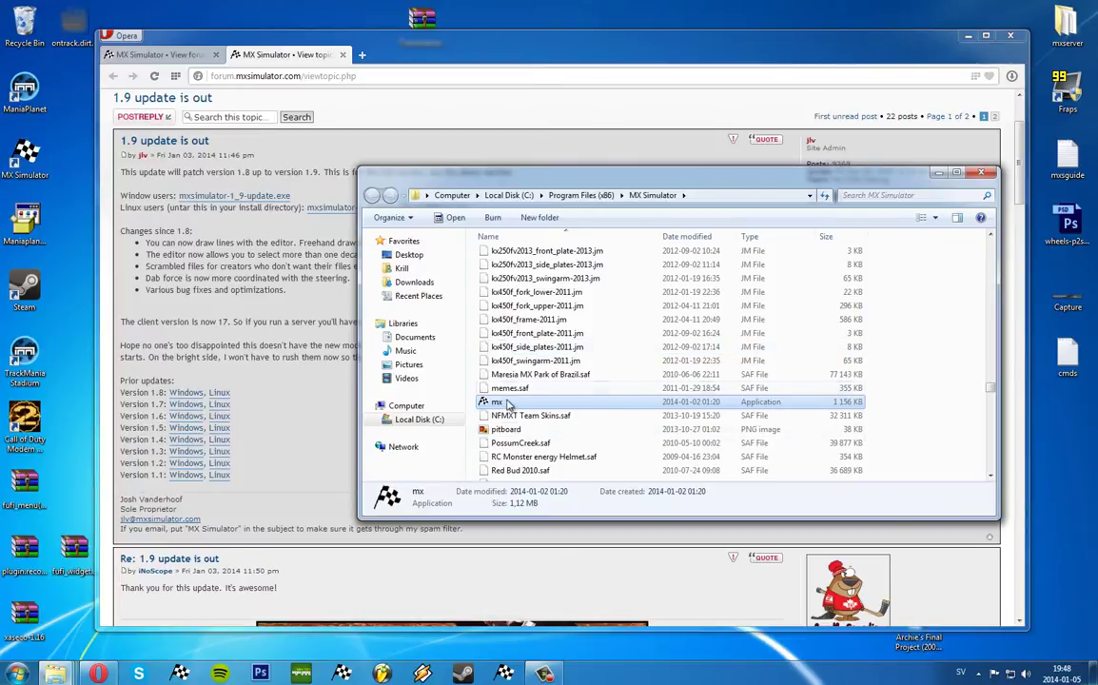
Launch MX Simulator from its desktop shortcut to check the installed version, and quit the game
drag(511, 407, 19, 167)
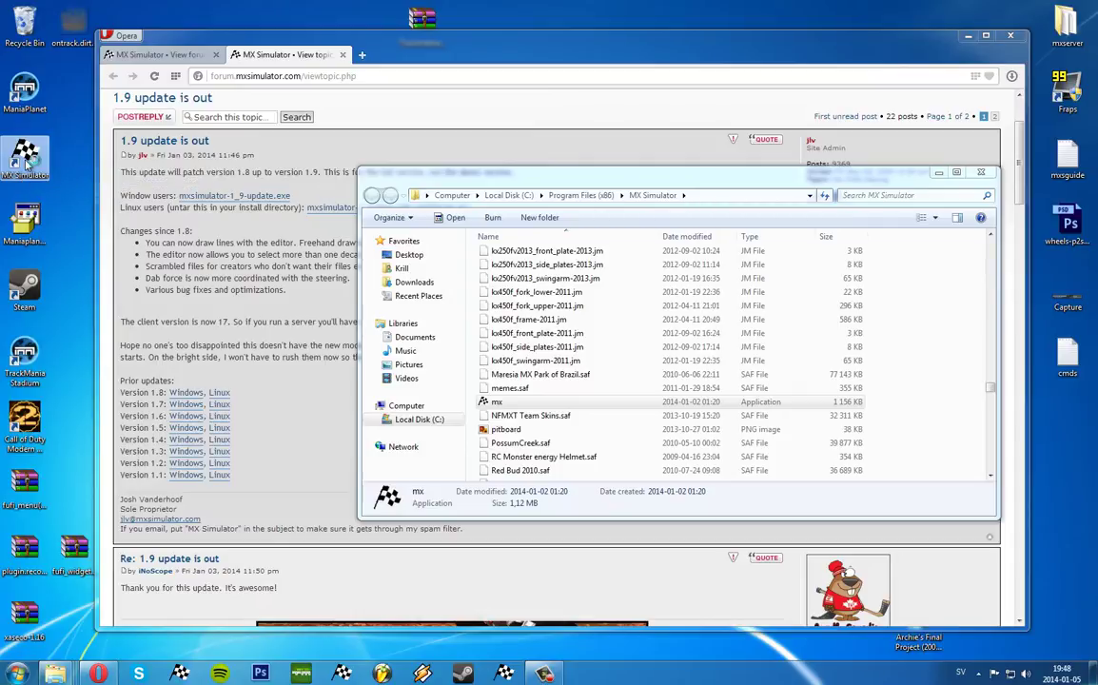
double_click(25, 162)
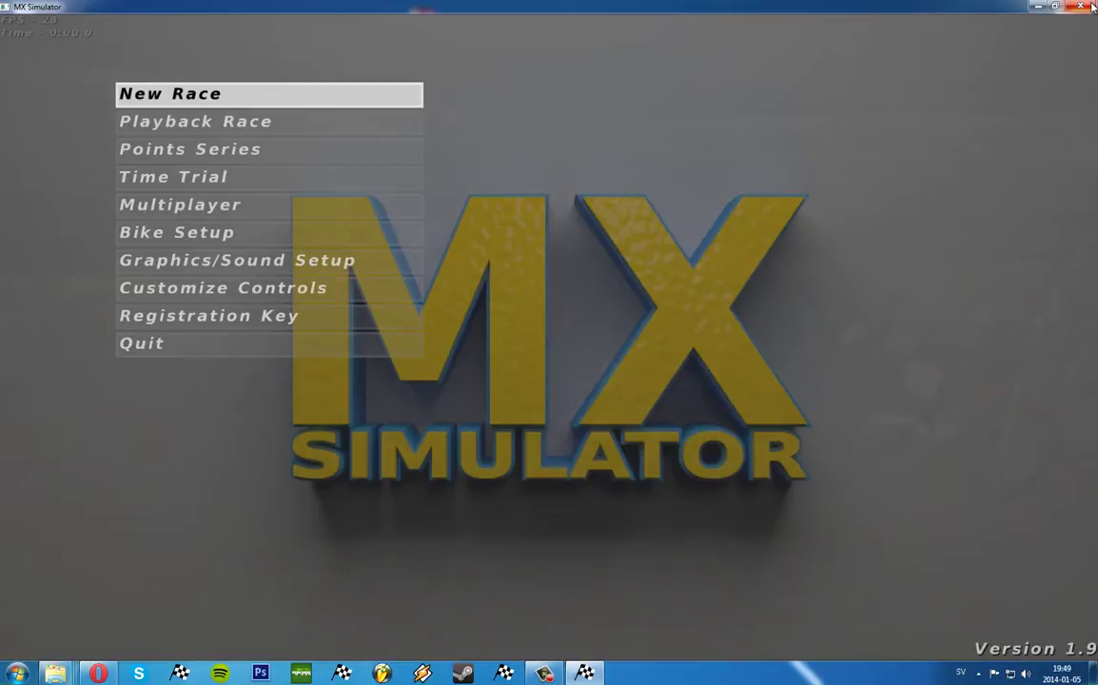
click(260, 347)
key(Return)
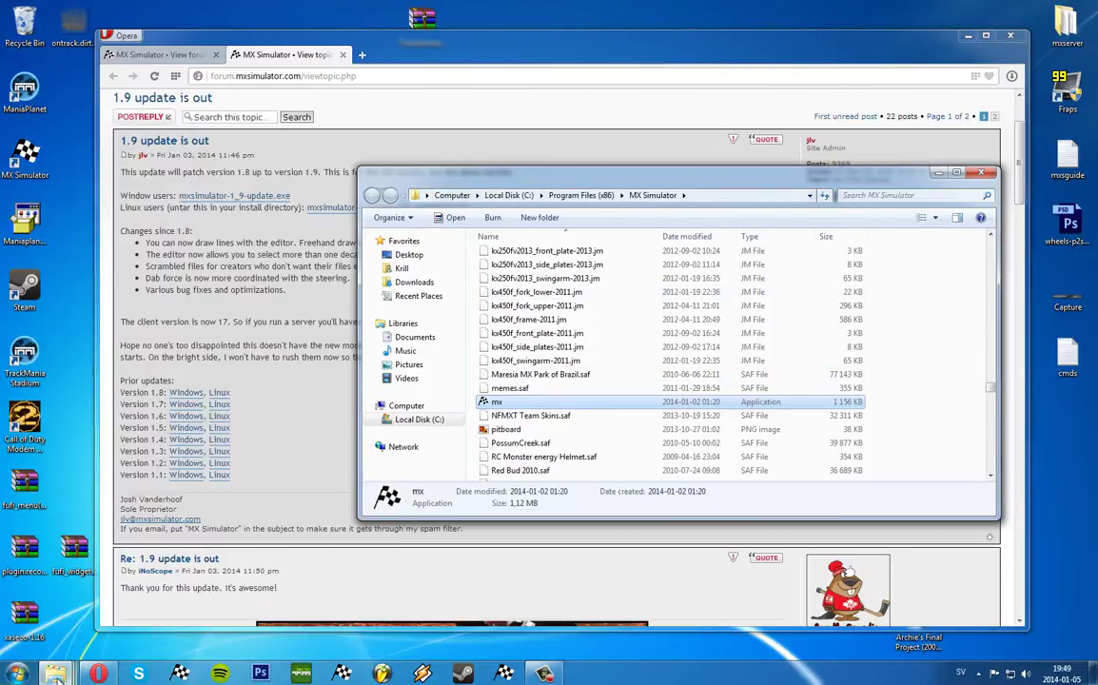
Show the mxsimulator-1_9-update installer in the Downloads folder and return to the MX Simulator installation folder
mouse_move(55, 673)
mouse_move(384, 610)
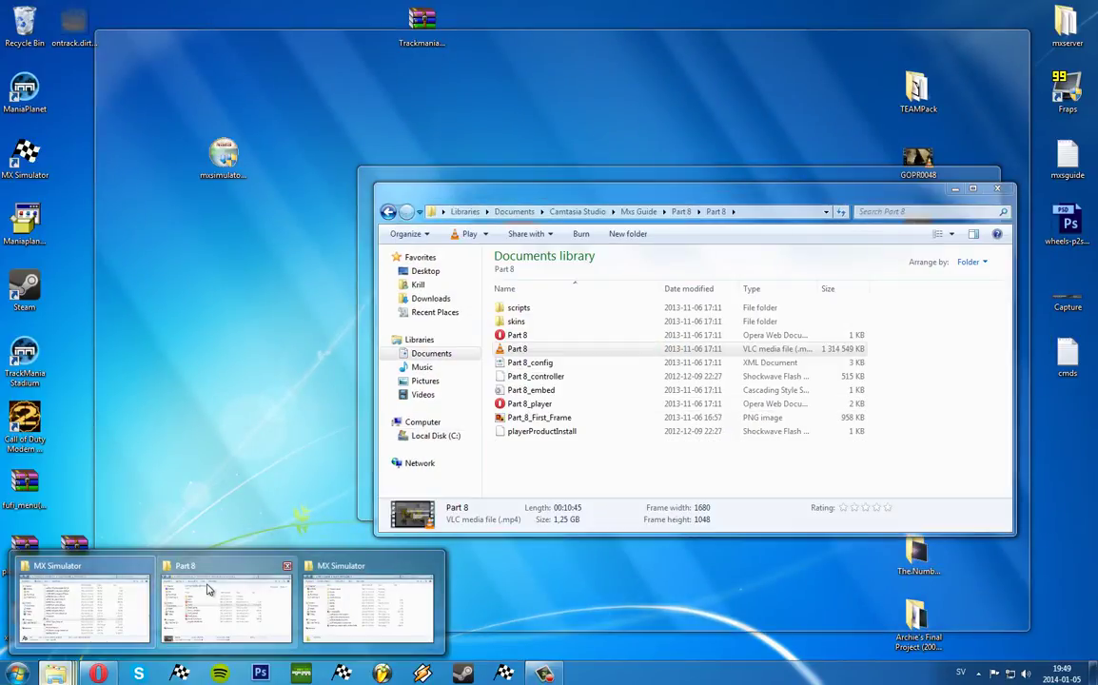
click(17, 673)
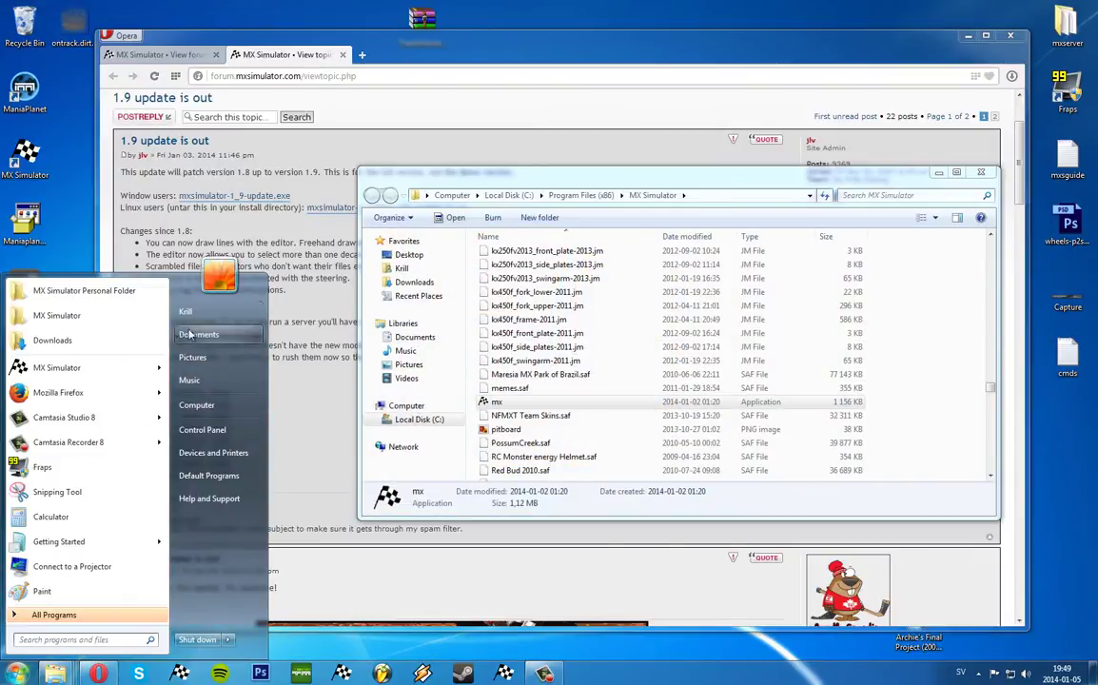
click(83, 340)
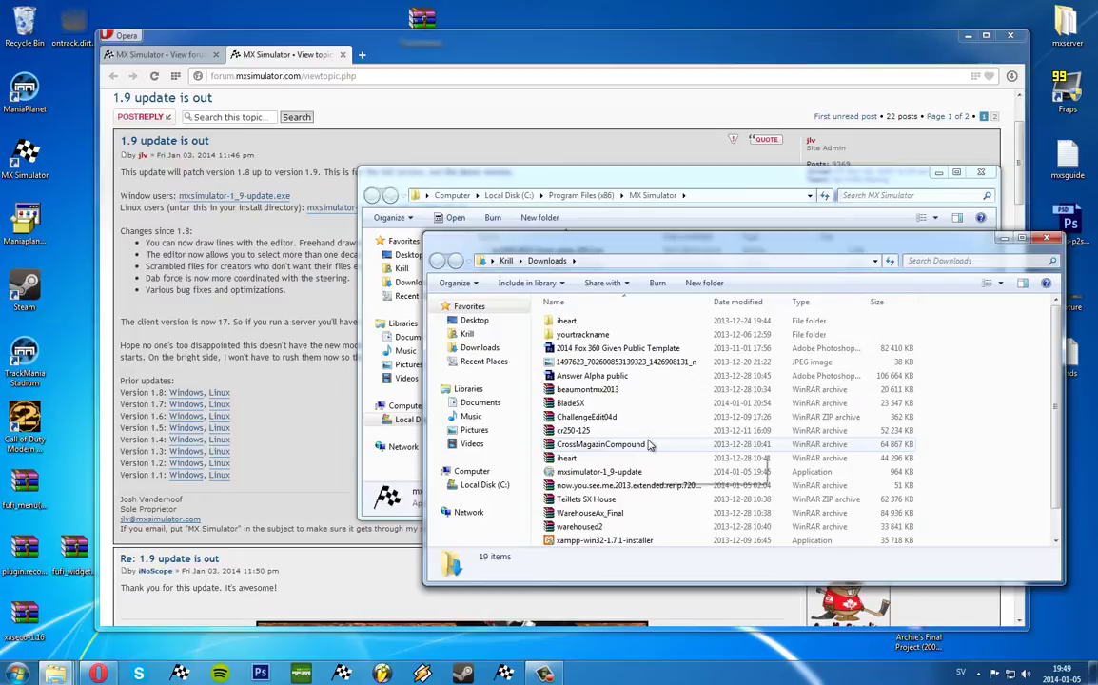
scroll(647, 445, down, 1)
click(601, 443)
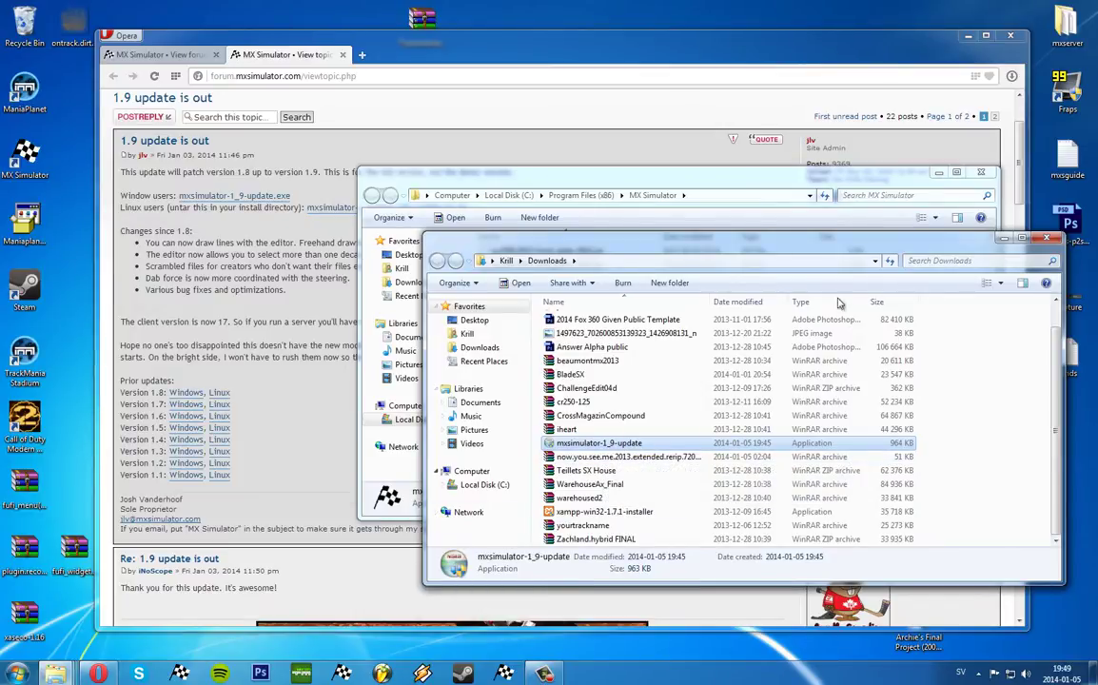
click(529, 172)
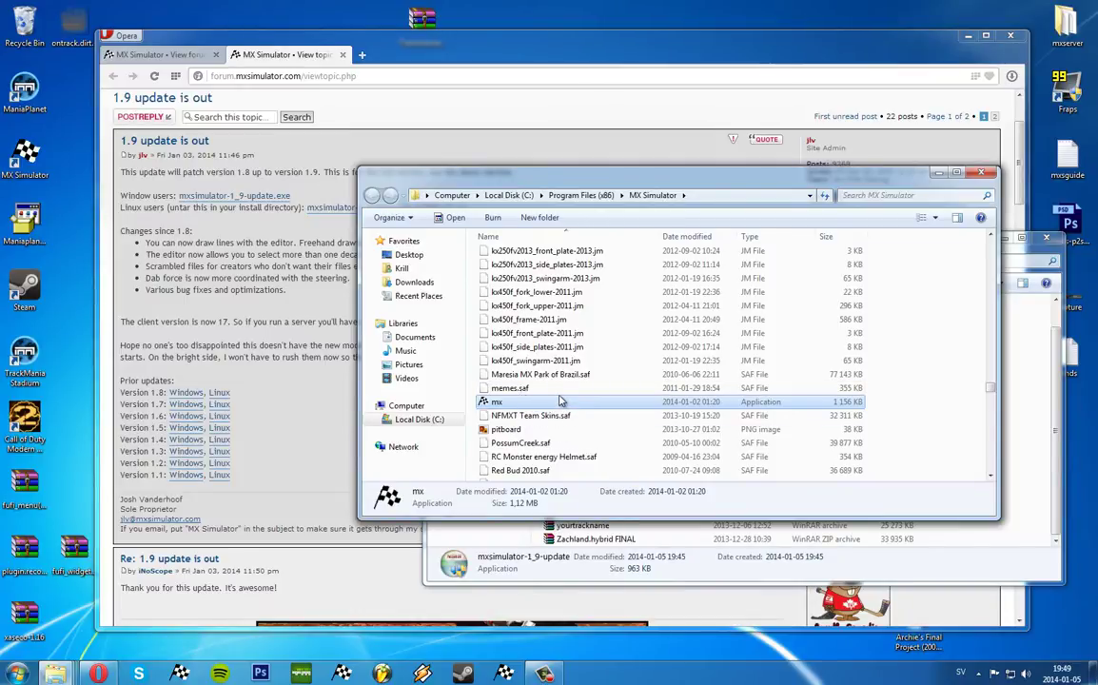
Append the launch option --hidden-pause to the target of the MX Simulator desktop shortcut and save its properties
click(16, 164)
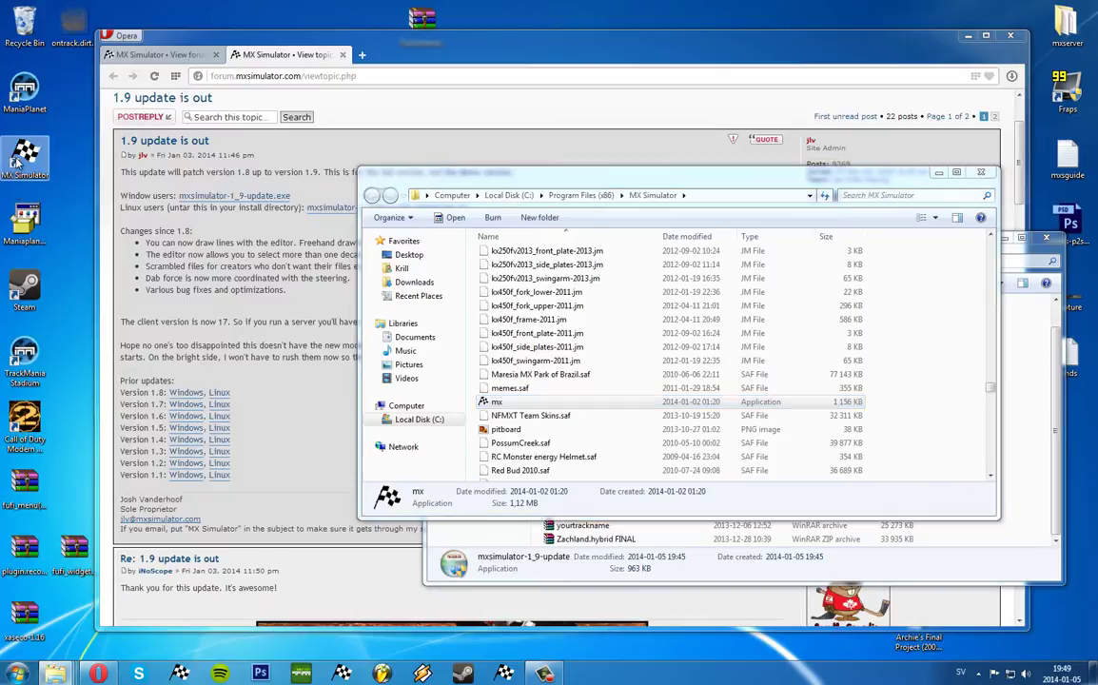
right_click(16, 164)
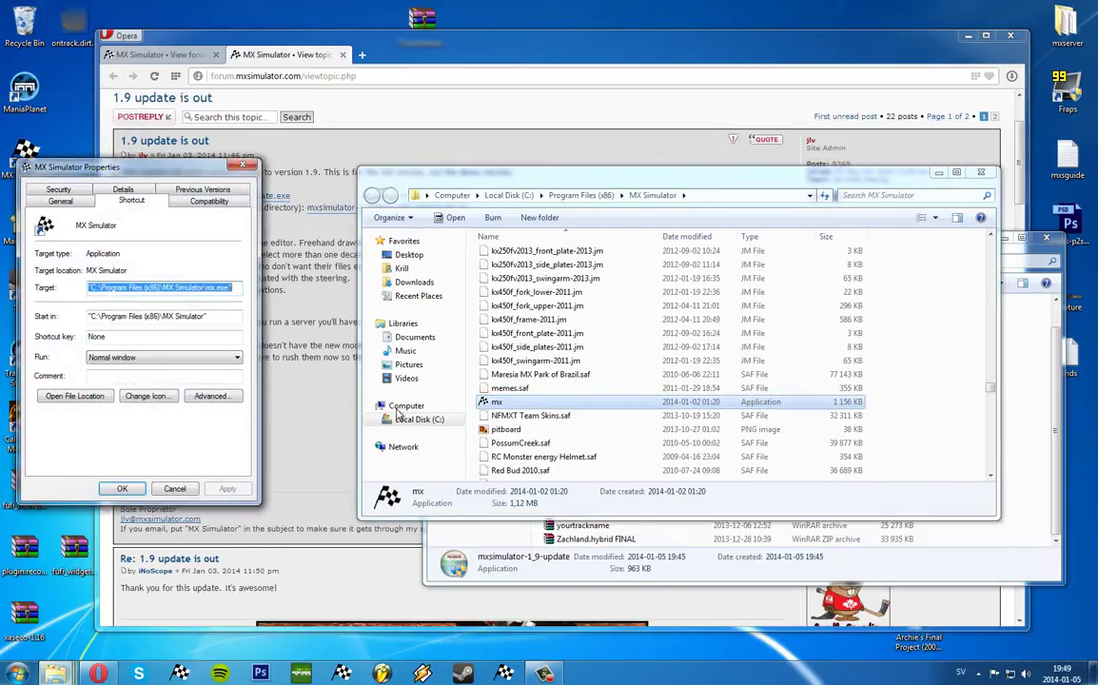
click(235, 288)
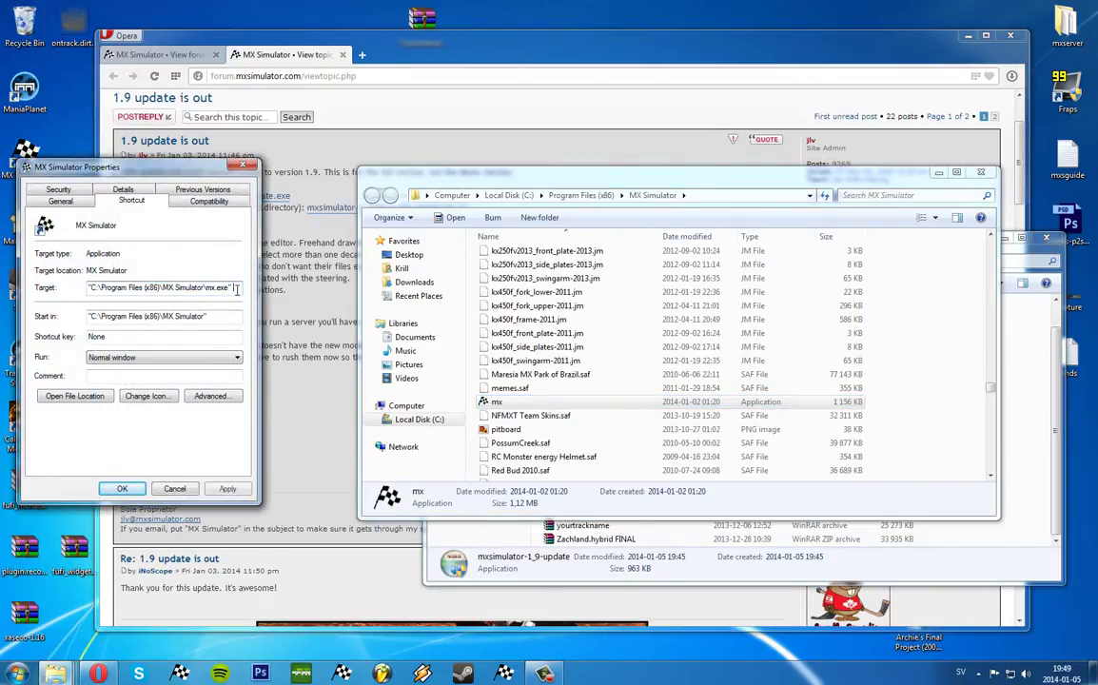
text(-hidden)
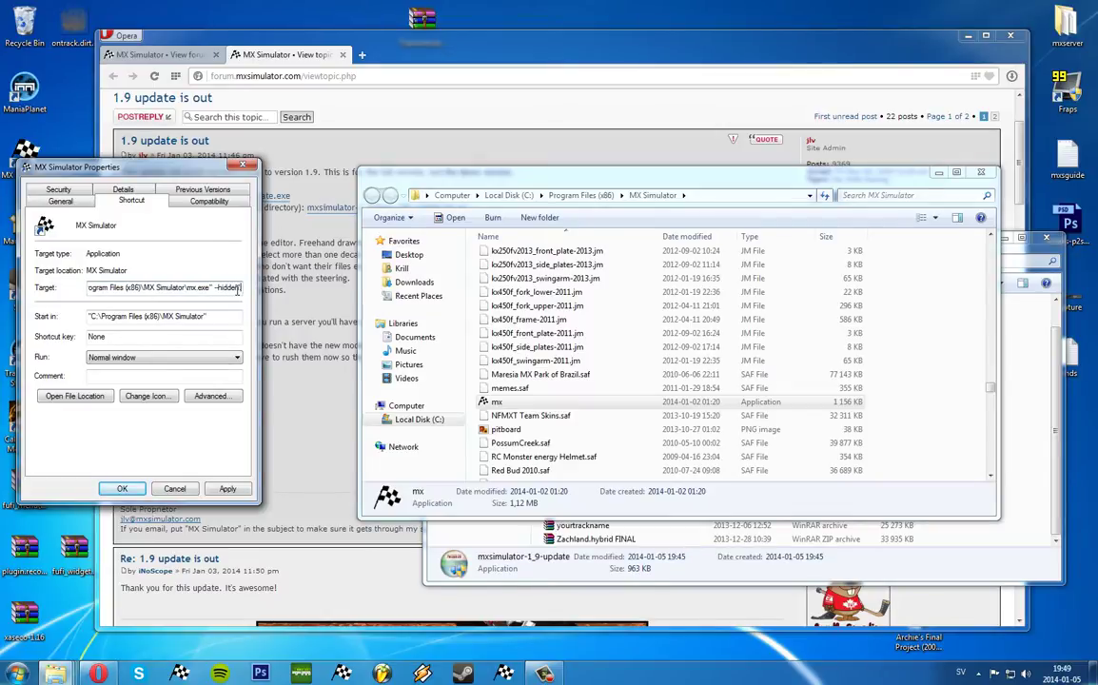
text(-p)
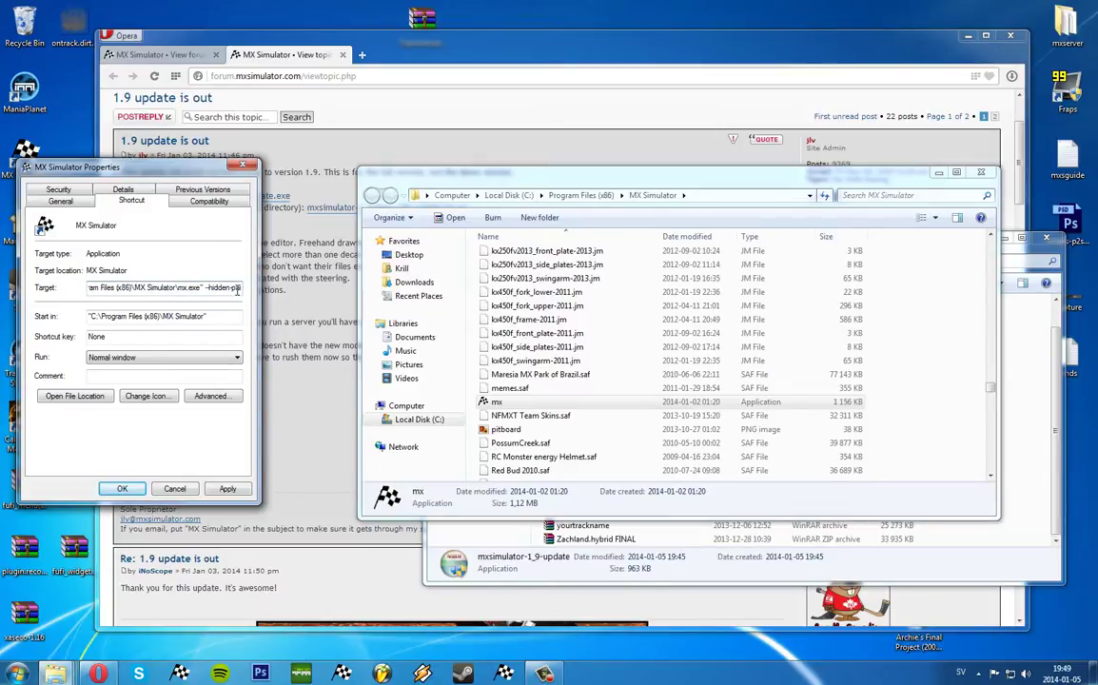
text(ause)
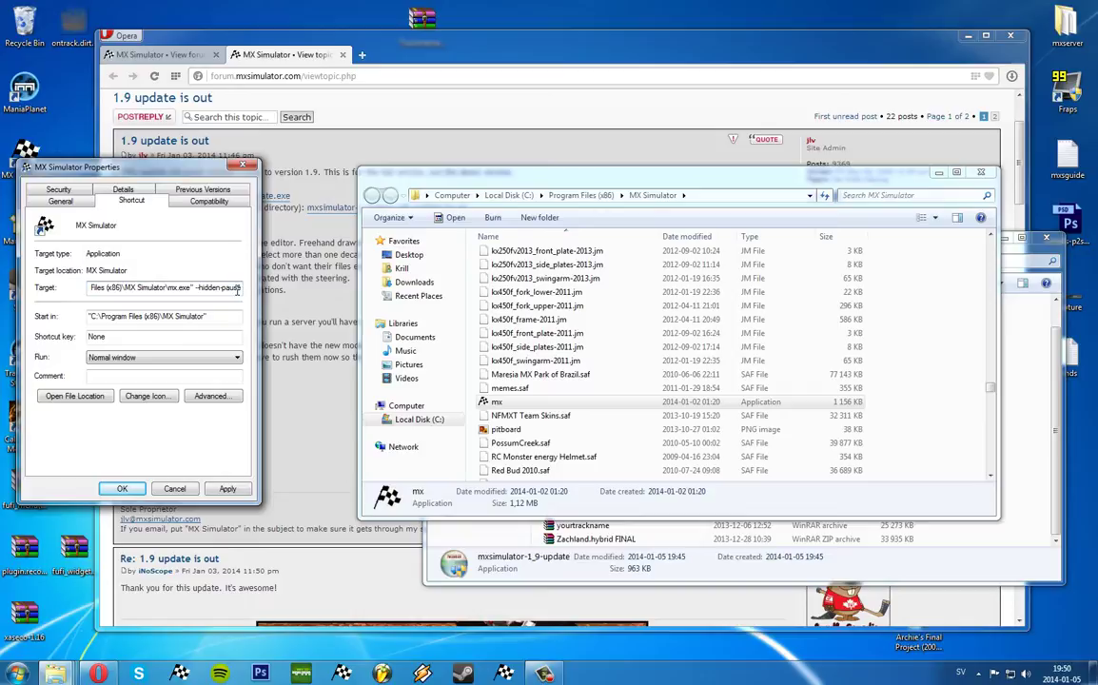
click(228, 488)
click(130, 489)
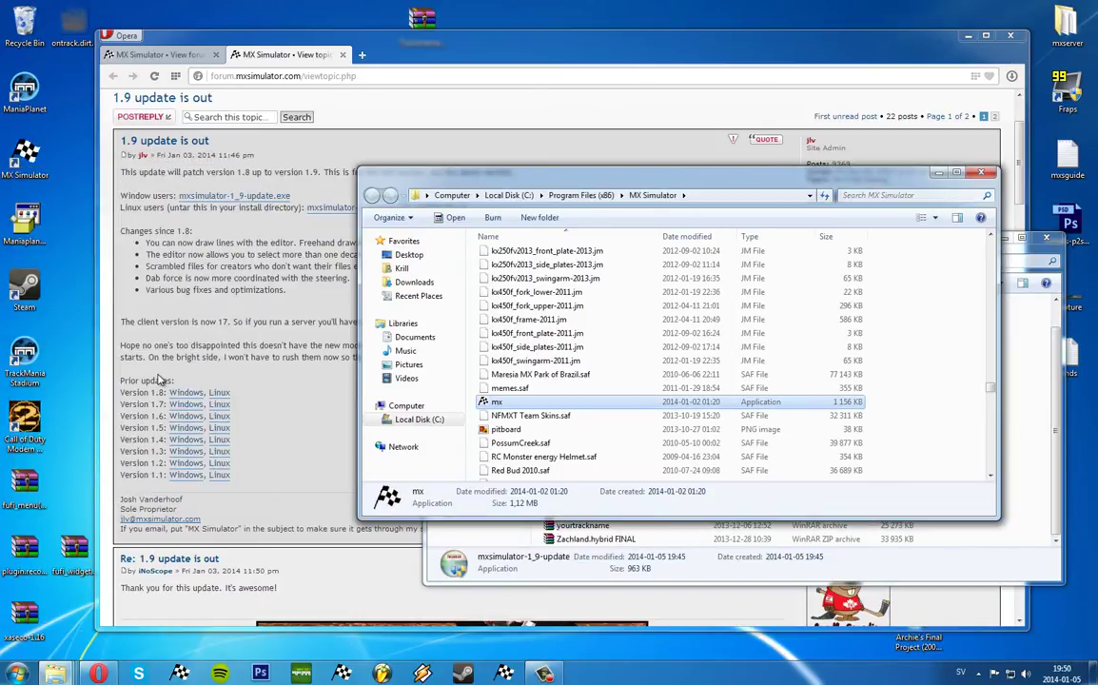